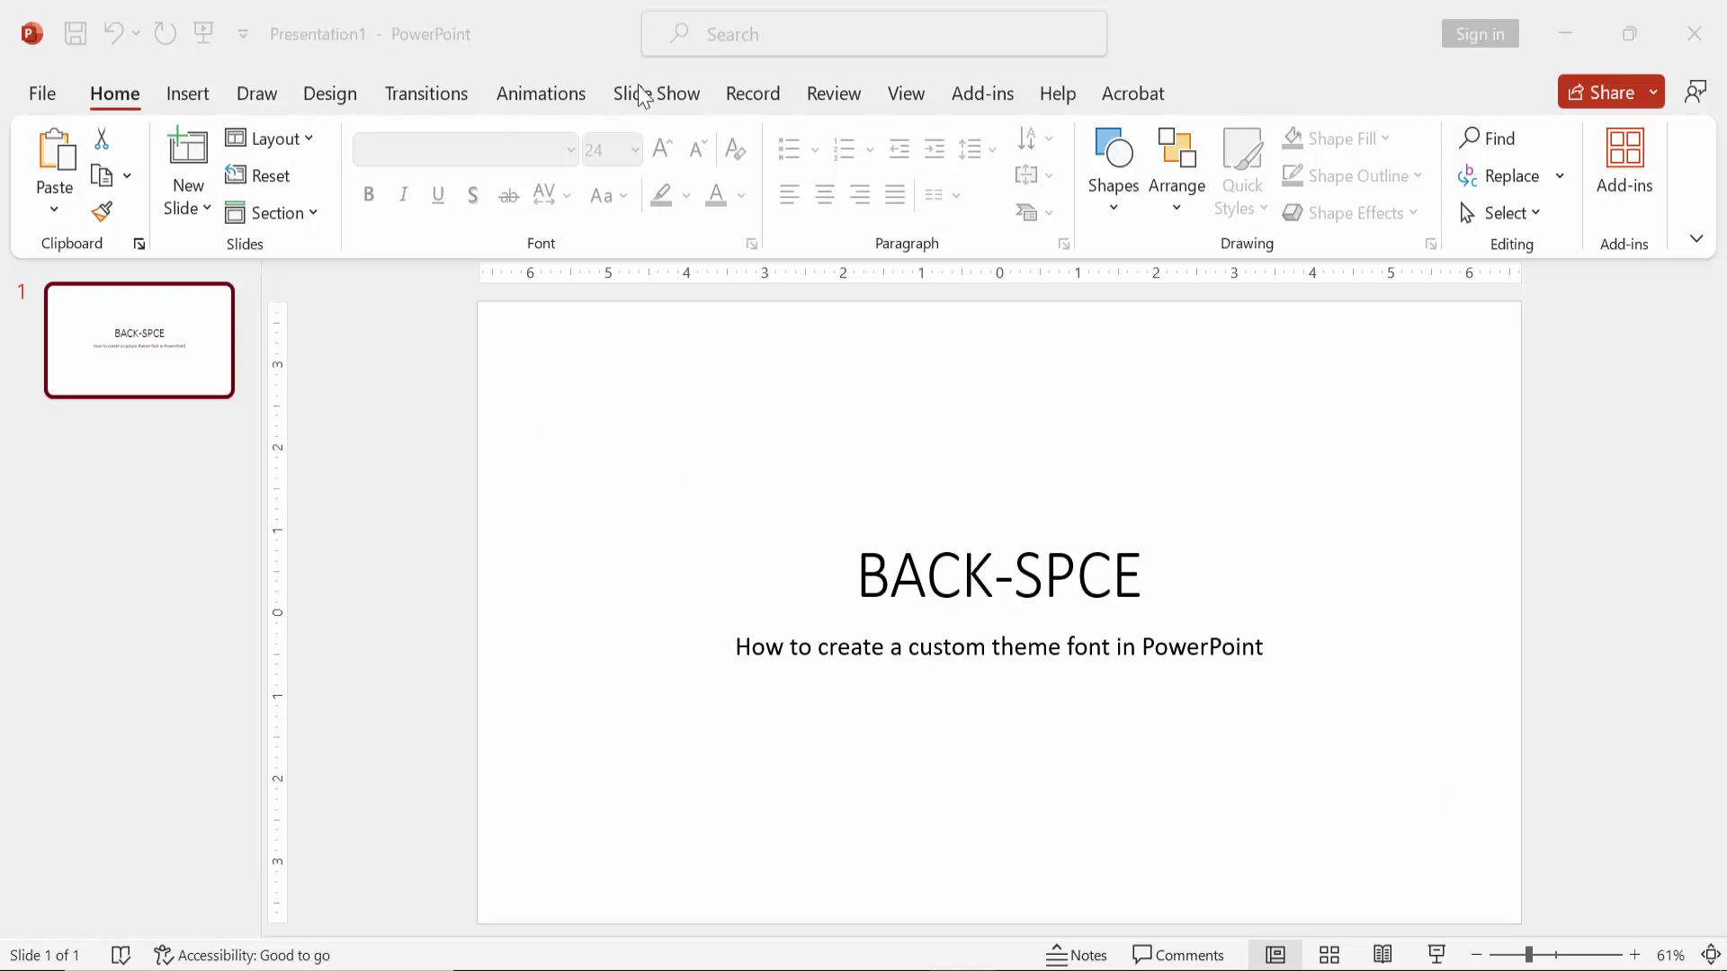
- Bring the PowerPoint presentation window into focus
{"action": "left_click", "coordinate": [912, 119]}
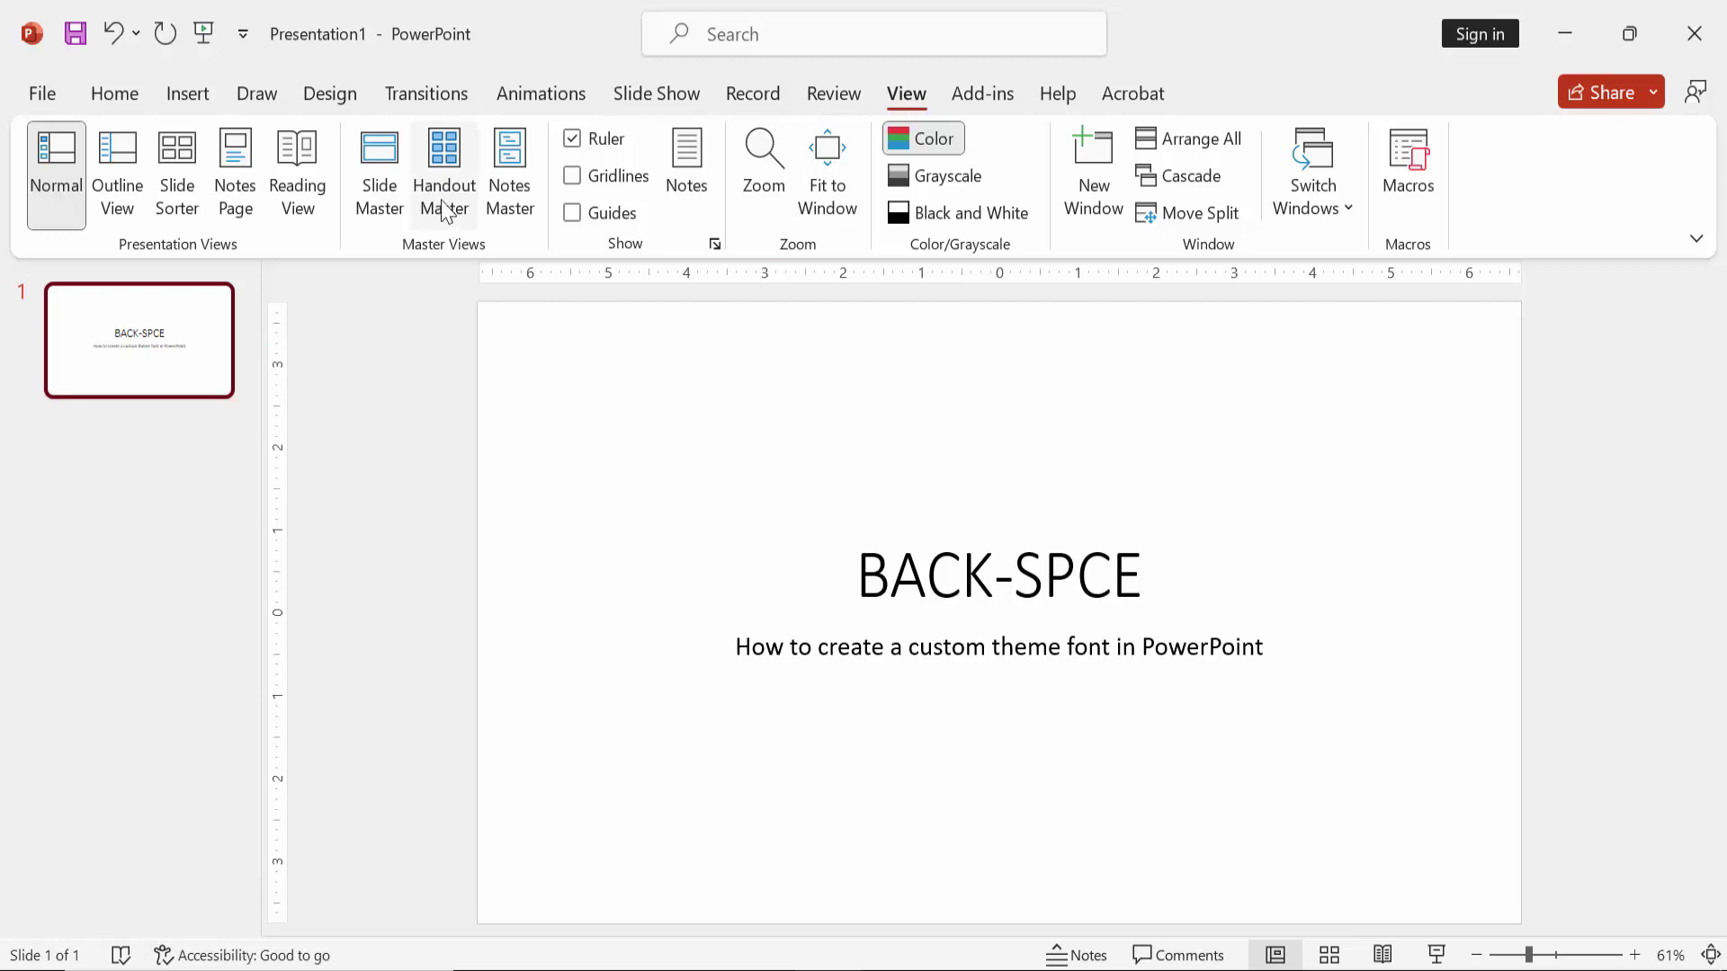
- Enter Slide Master view and show the list of theme font sets
{"action": "left_click", "coordinate": [392, 187]}
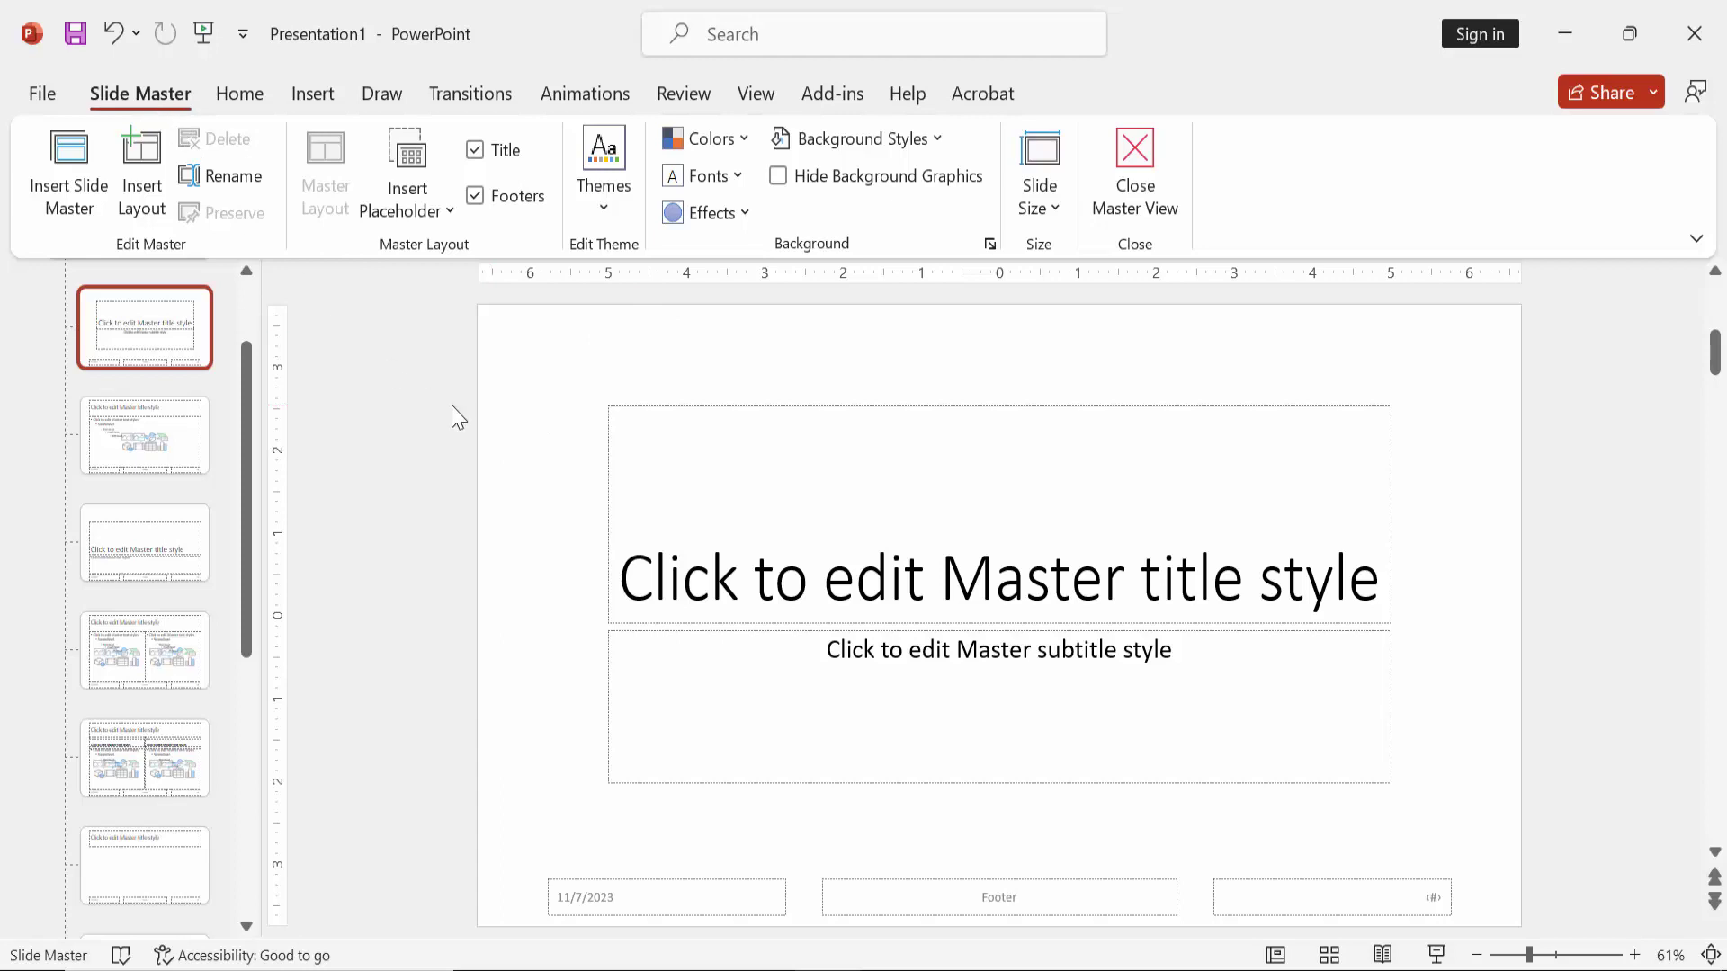
{"action": "left_click", "coordinate": [704, 176]}
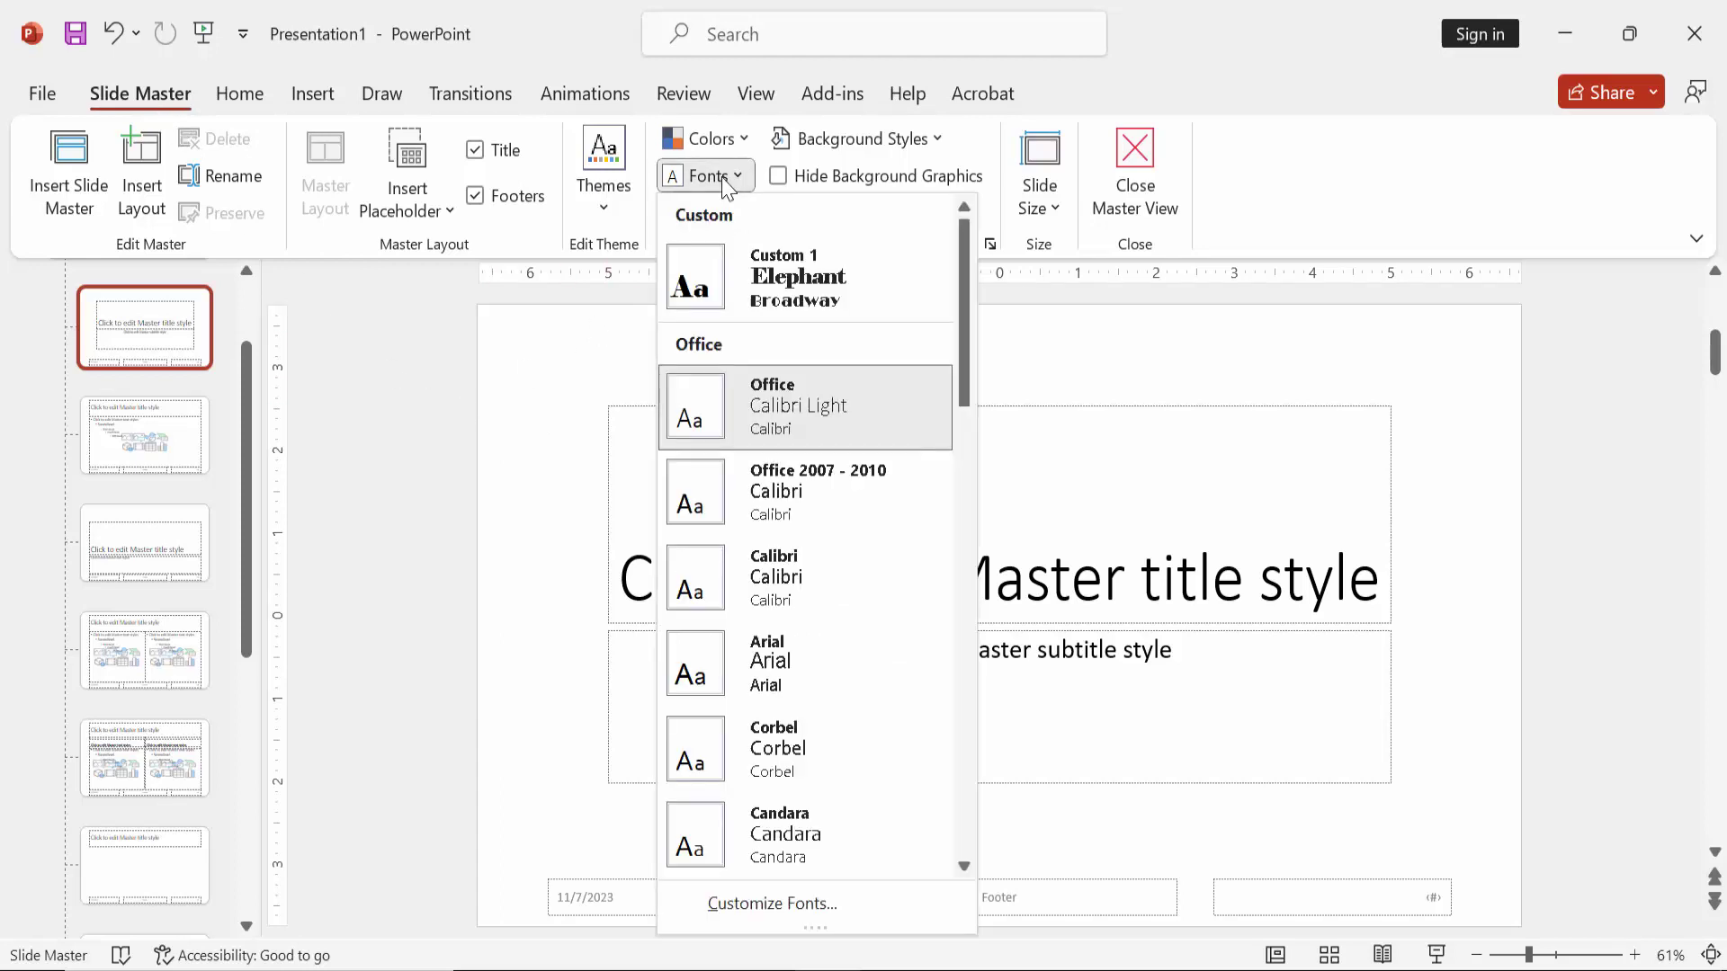
- Start a new theme font set with Copperplate Gothic Bold as the heading font
{"action": "left_click", "coordinate": [793, 905]}
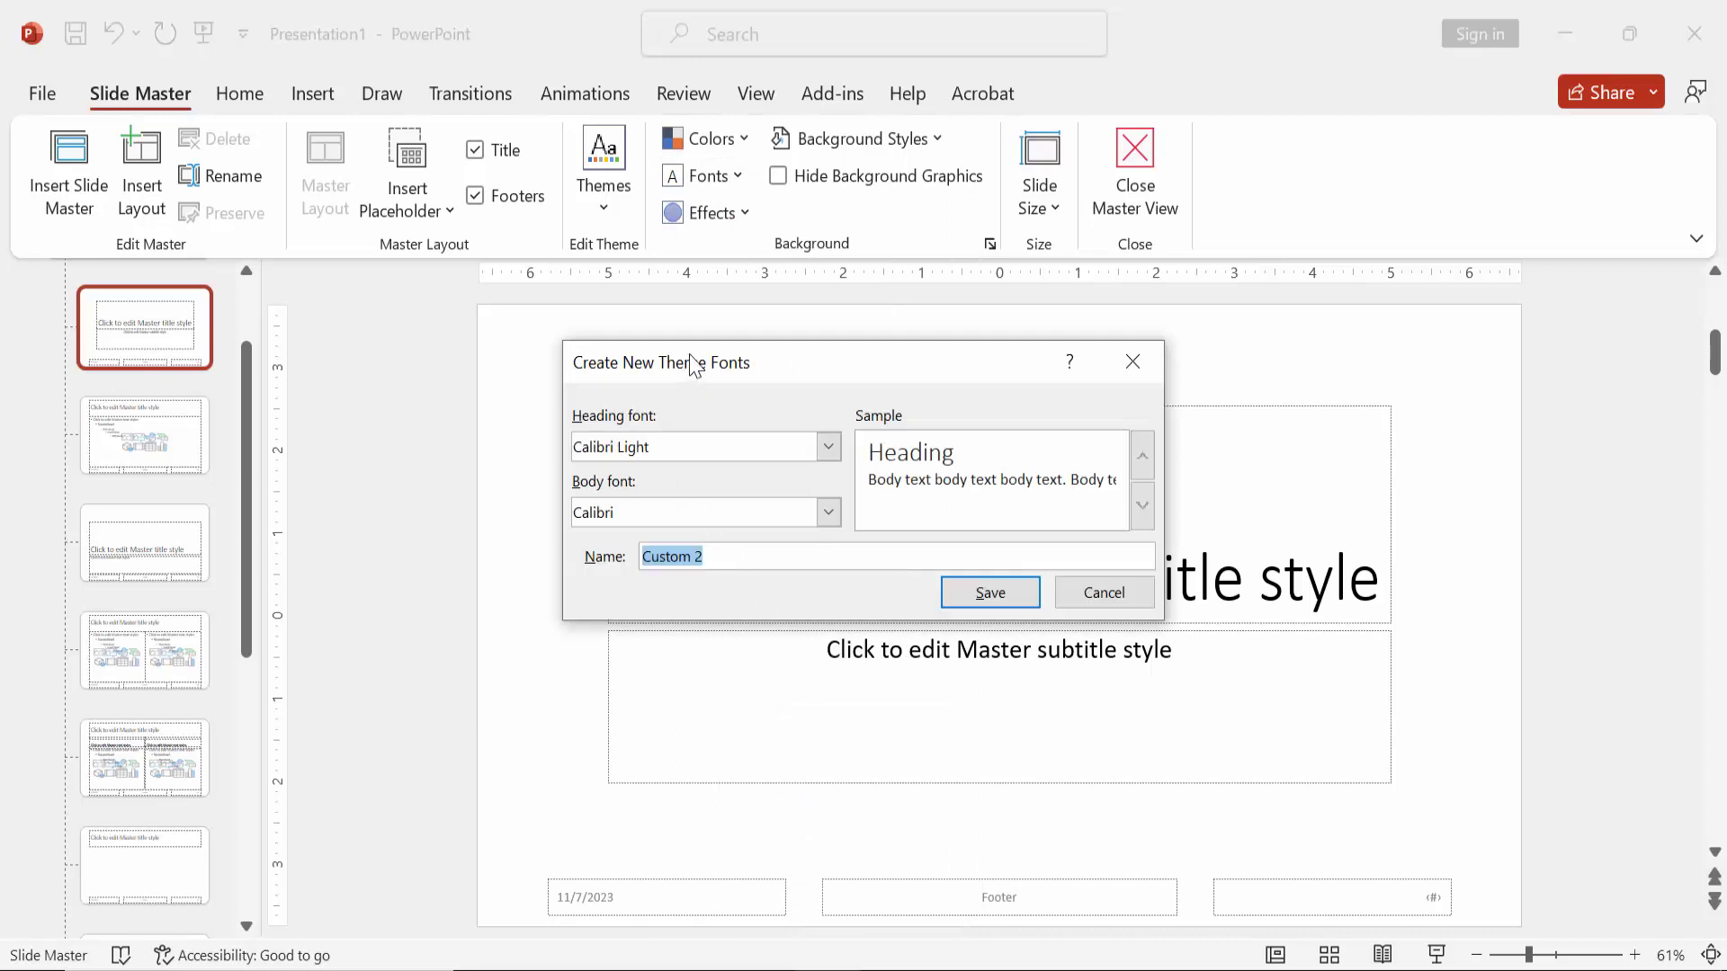
{"action": "left_click_drag", "start_coordinate": [691, 364], "coordinate": [907, 457]}
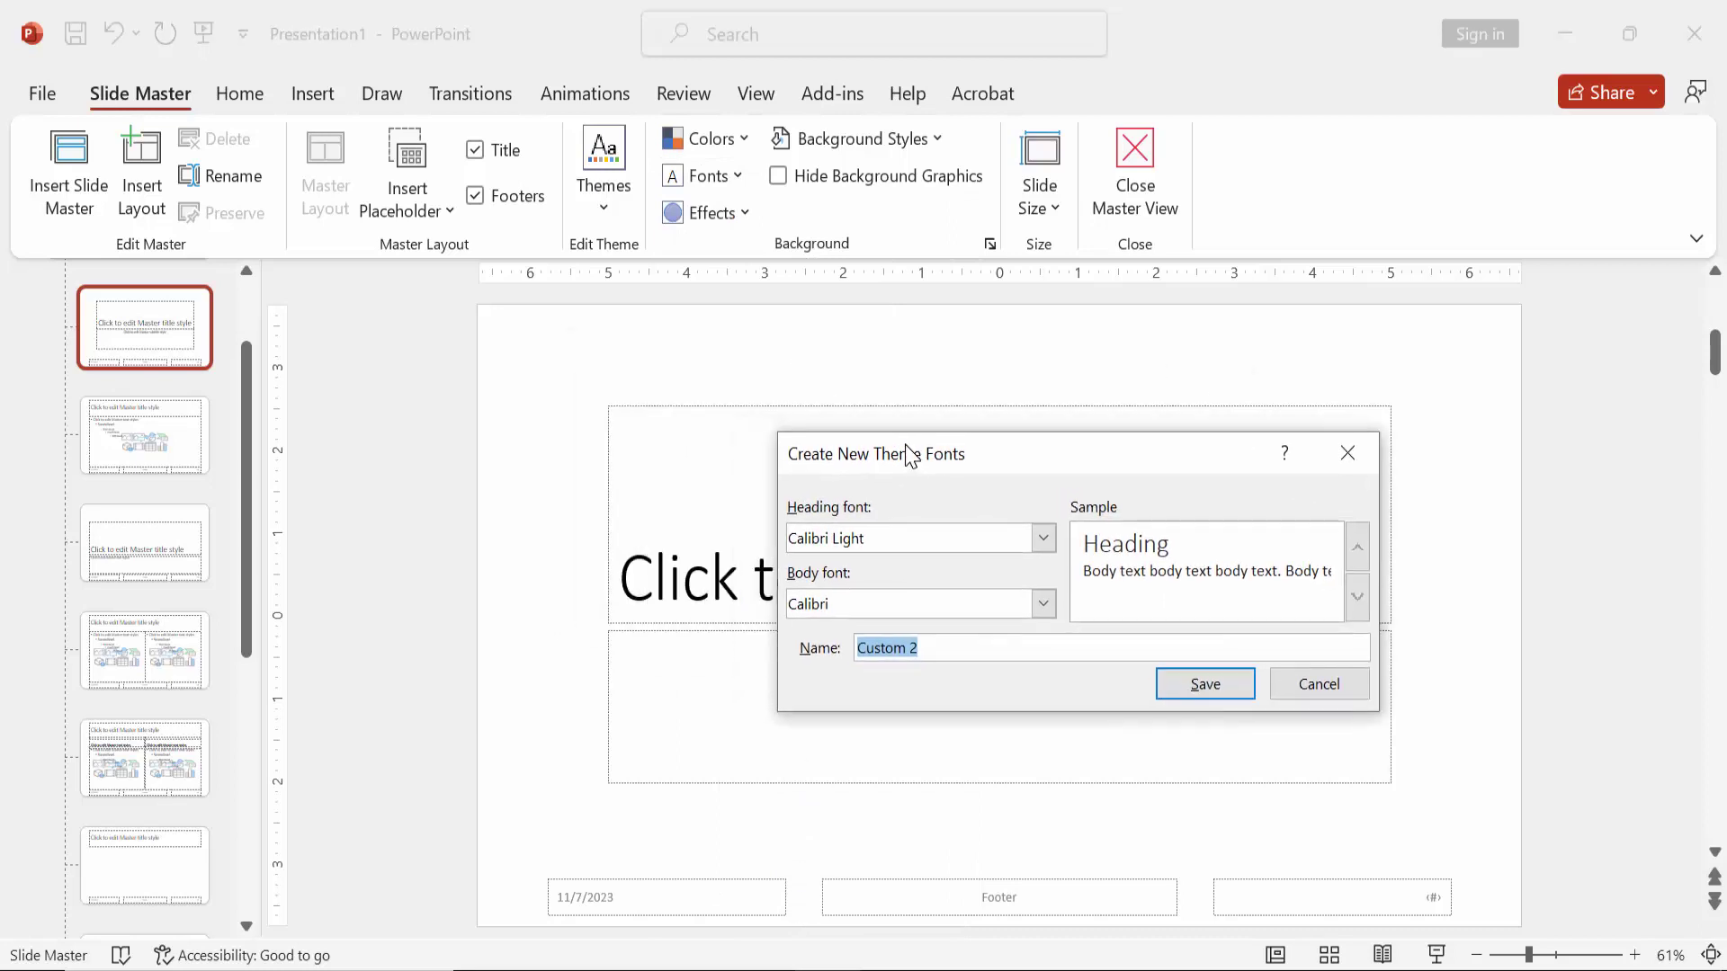
{"action": "left_click", "coordinate": [1043, 539]}
{"action": "scroll", "coordinate": [971, 655], "scroll_direction": "down", "scroll_amount": 2}
{"action": "scroll", "coordinate": [936, 692], "scroll_direction": "down", "scroll_amount": 2}
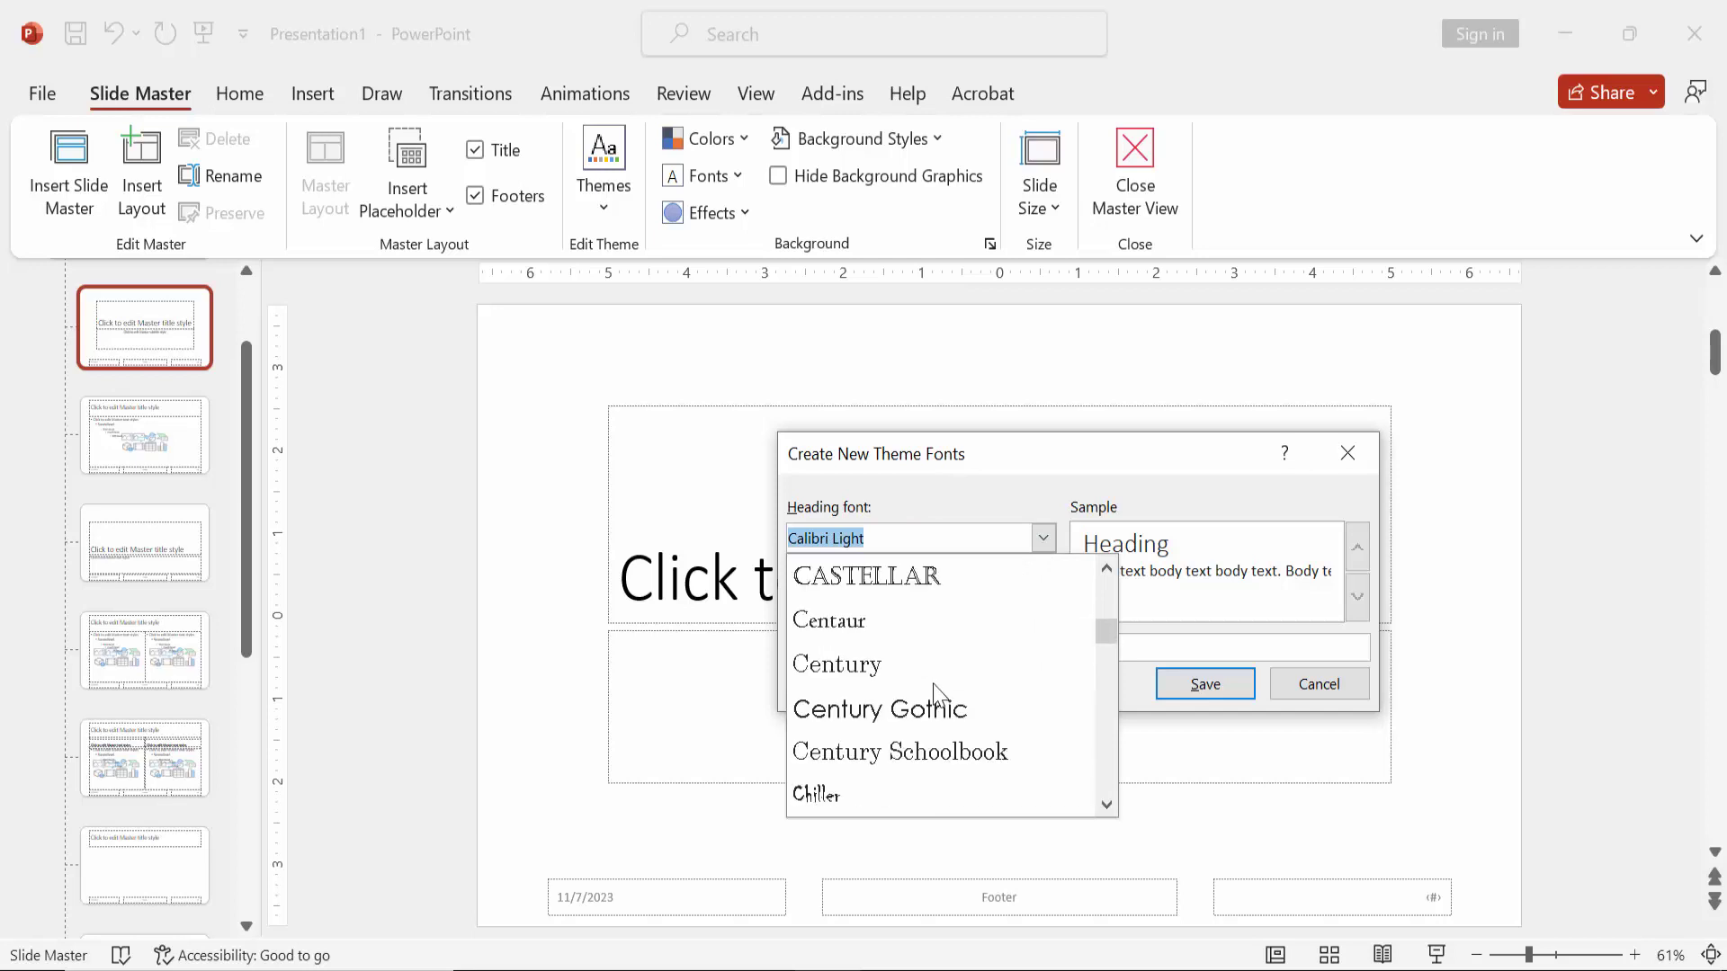
{"action": "scroll", "coordinate": [935, 693], "scroll_direction": "down", "scroll_amount": 2}
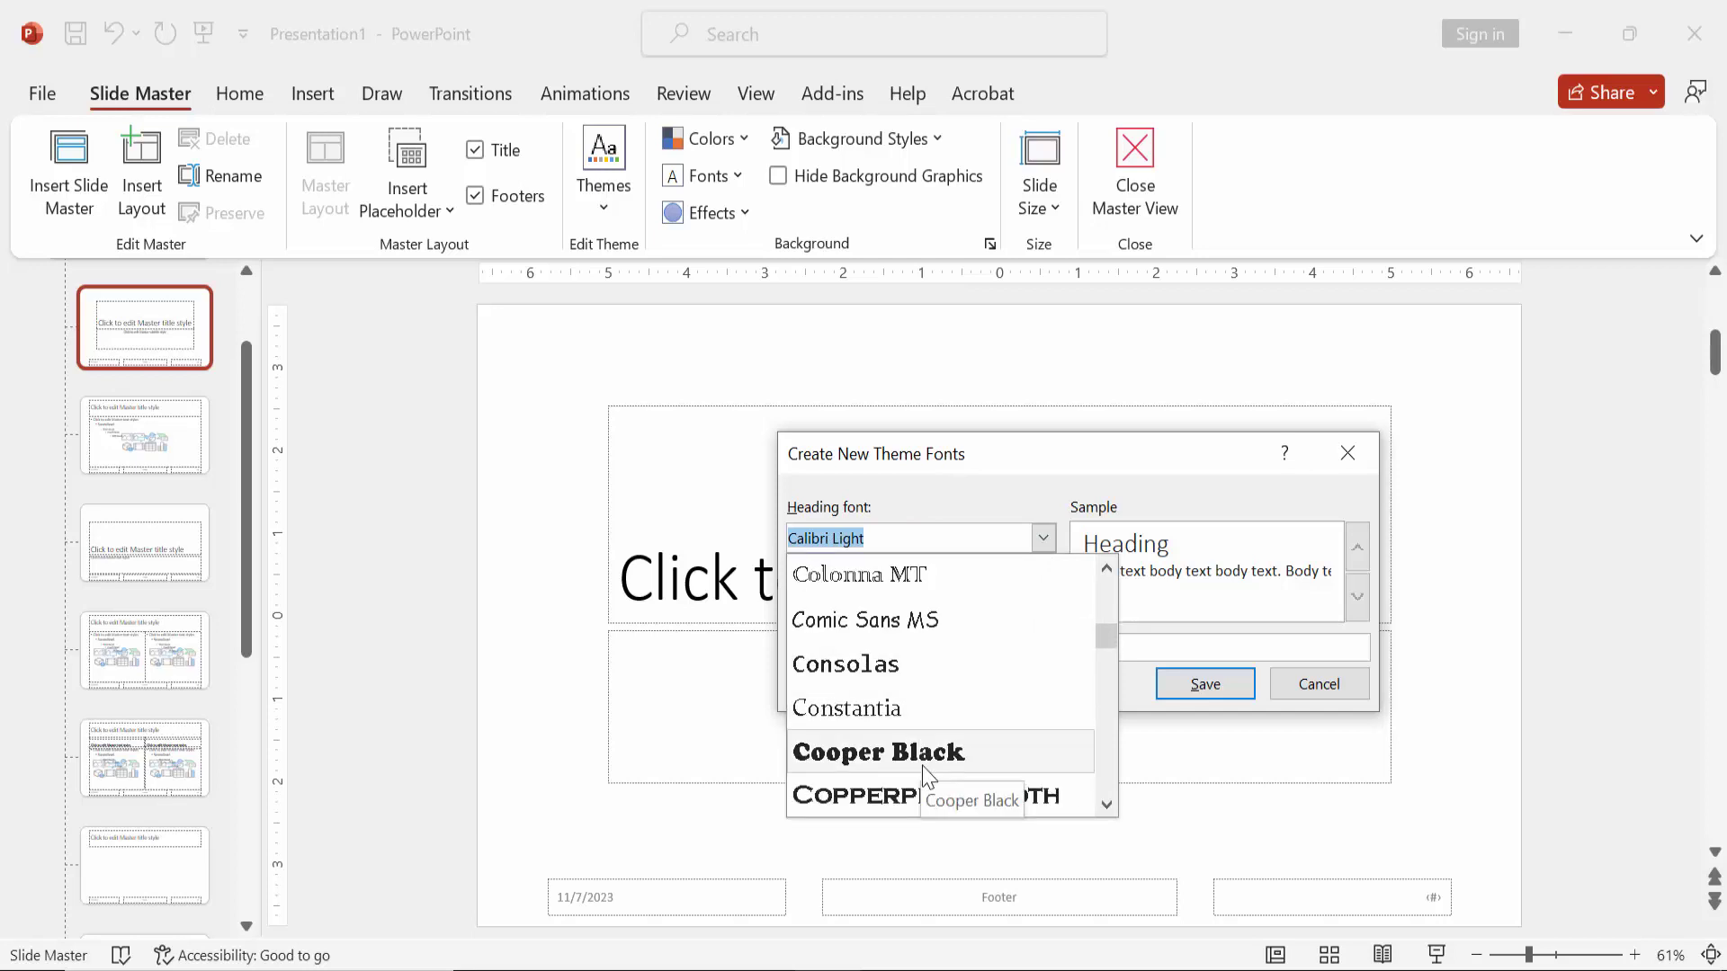
{"action": "left_click", "coordinate": [931, 797]}
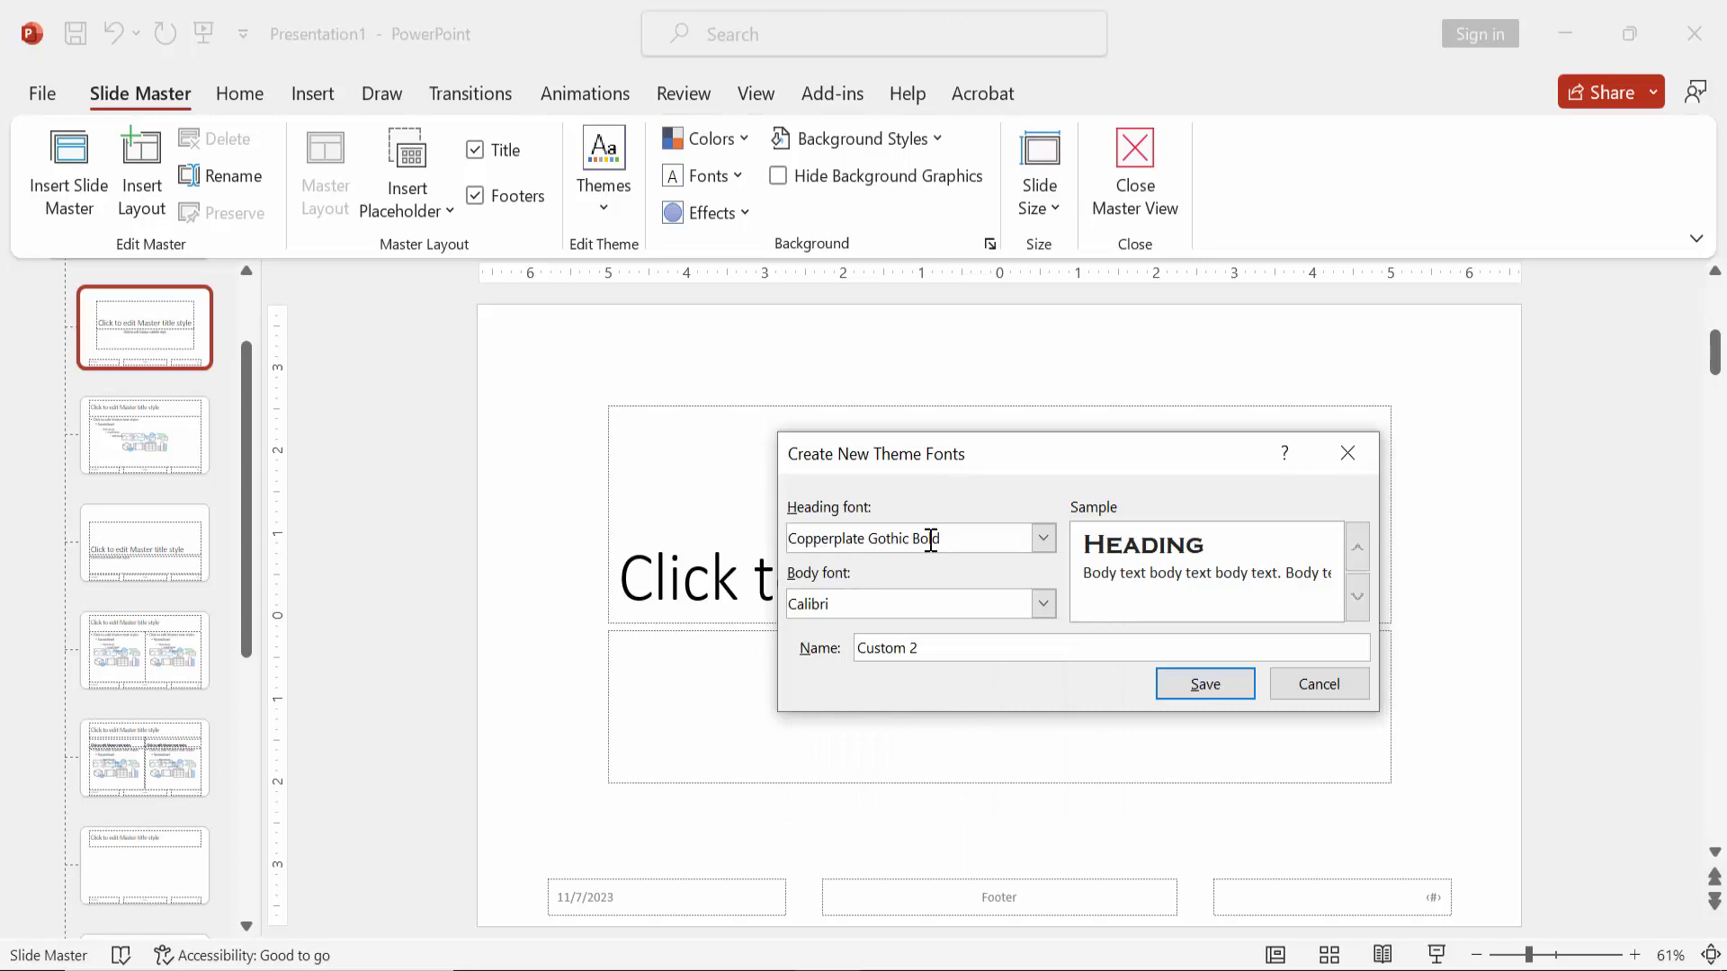
{"action": "left_click", "coordinate": [1042, 538]}
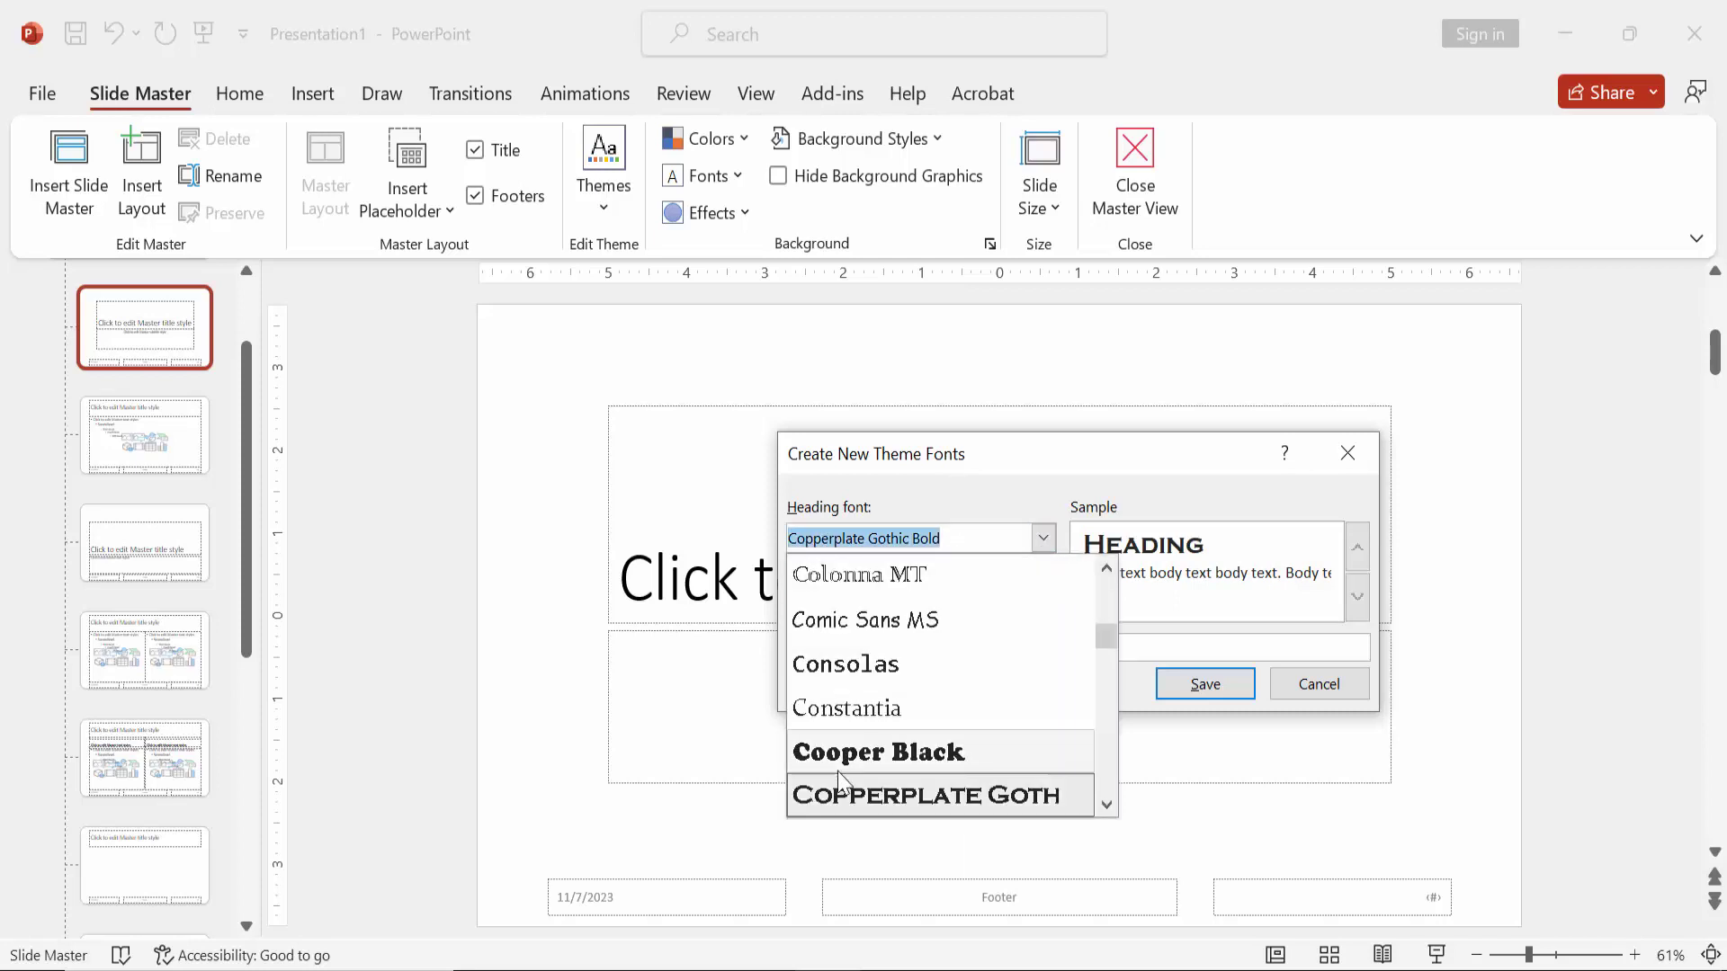
{"action": "left_click", "coordinate": [873, 795]}
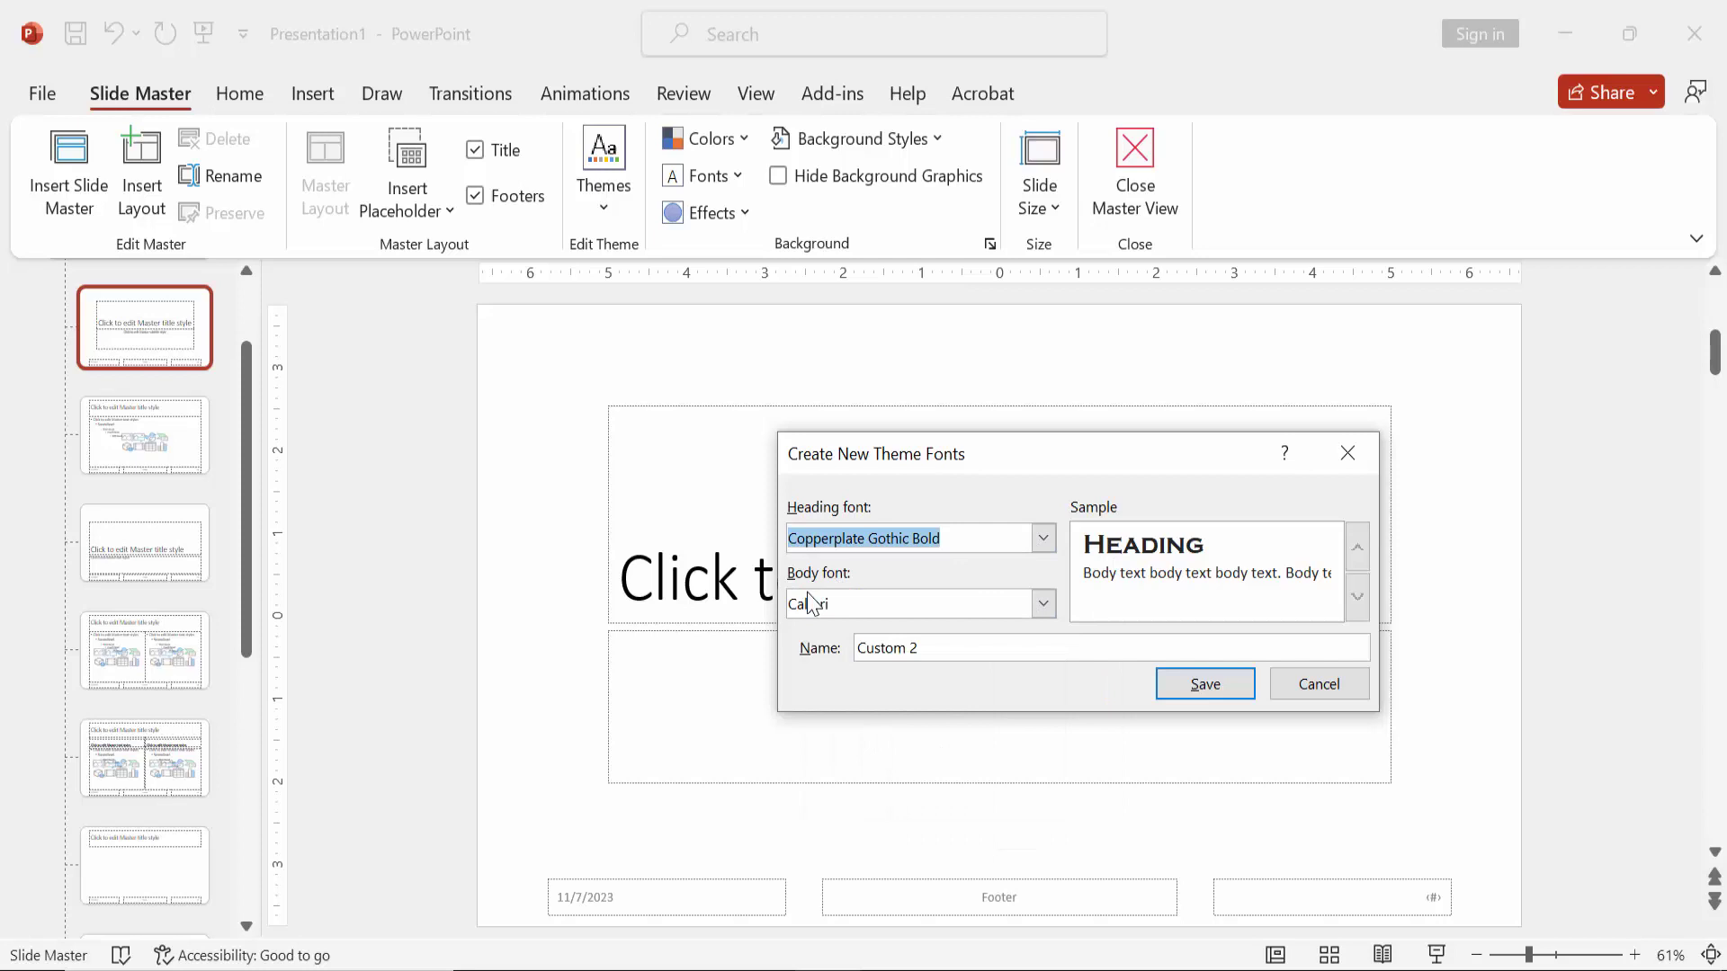
- Make Broadway the body font of the new set
{"action": "left_click", "coordinate": [1044, 607]}
{"action": "scroll", "coordinate": [872, 733], "scroll_direction": "down", "scroll_amount": 1}
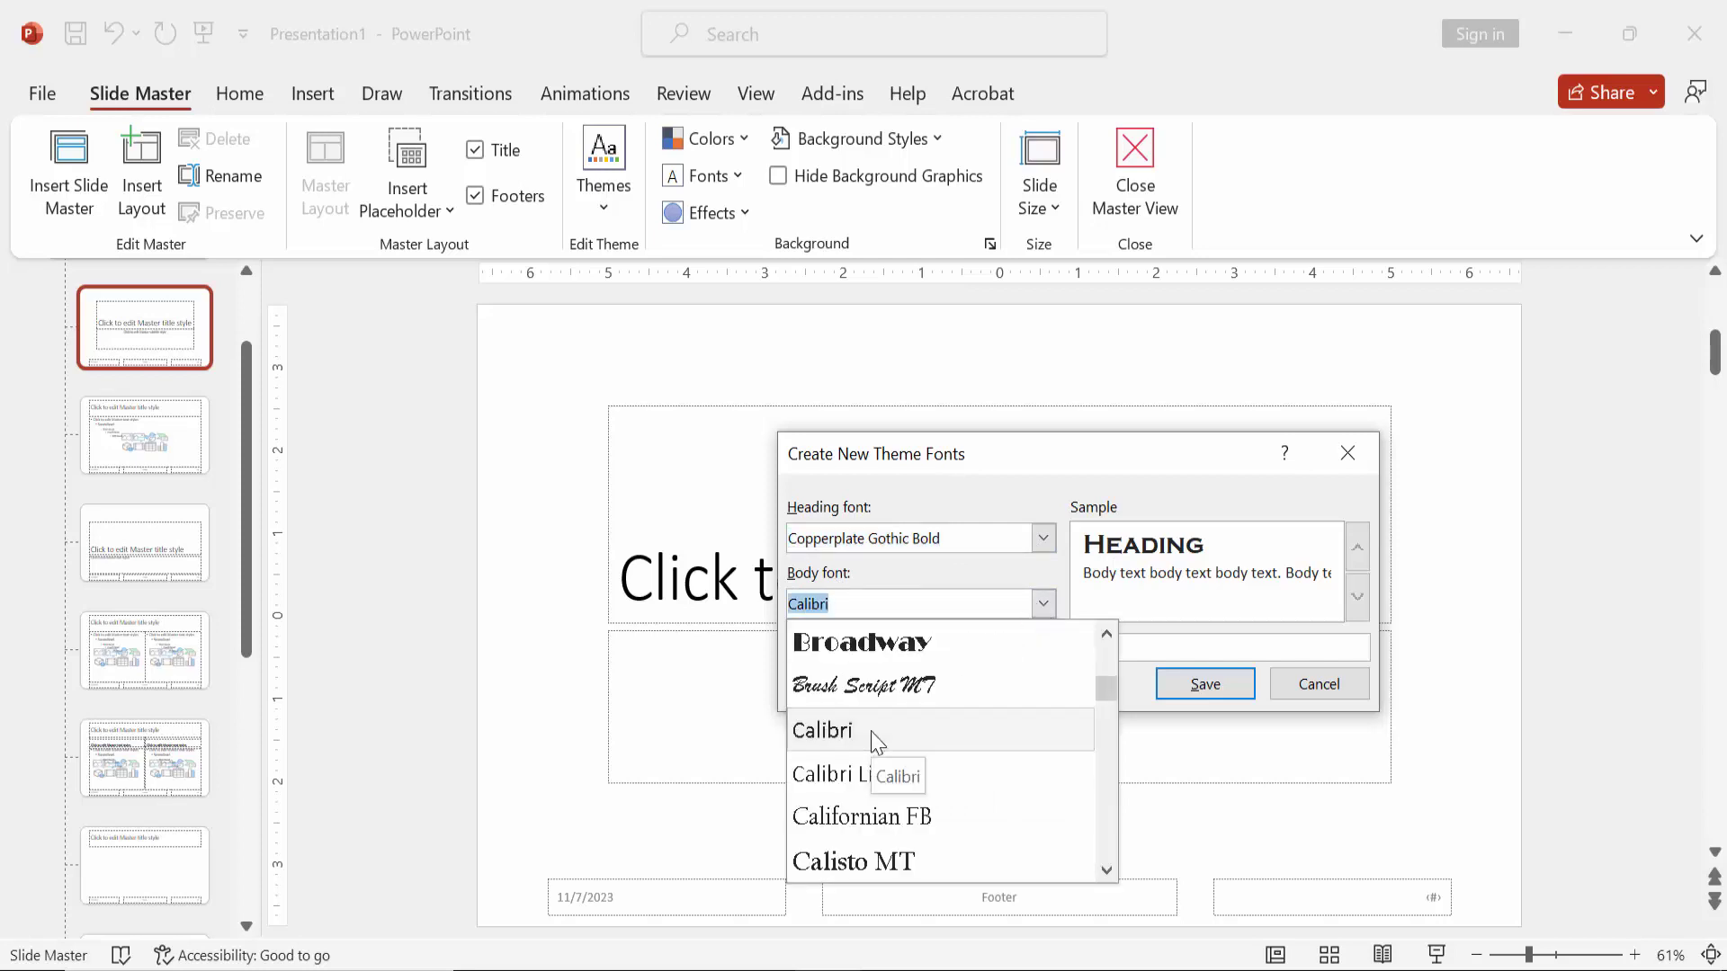
{"action": "left_click", "coordinate": [877, 645]}
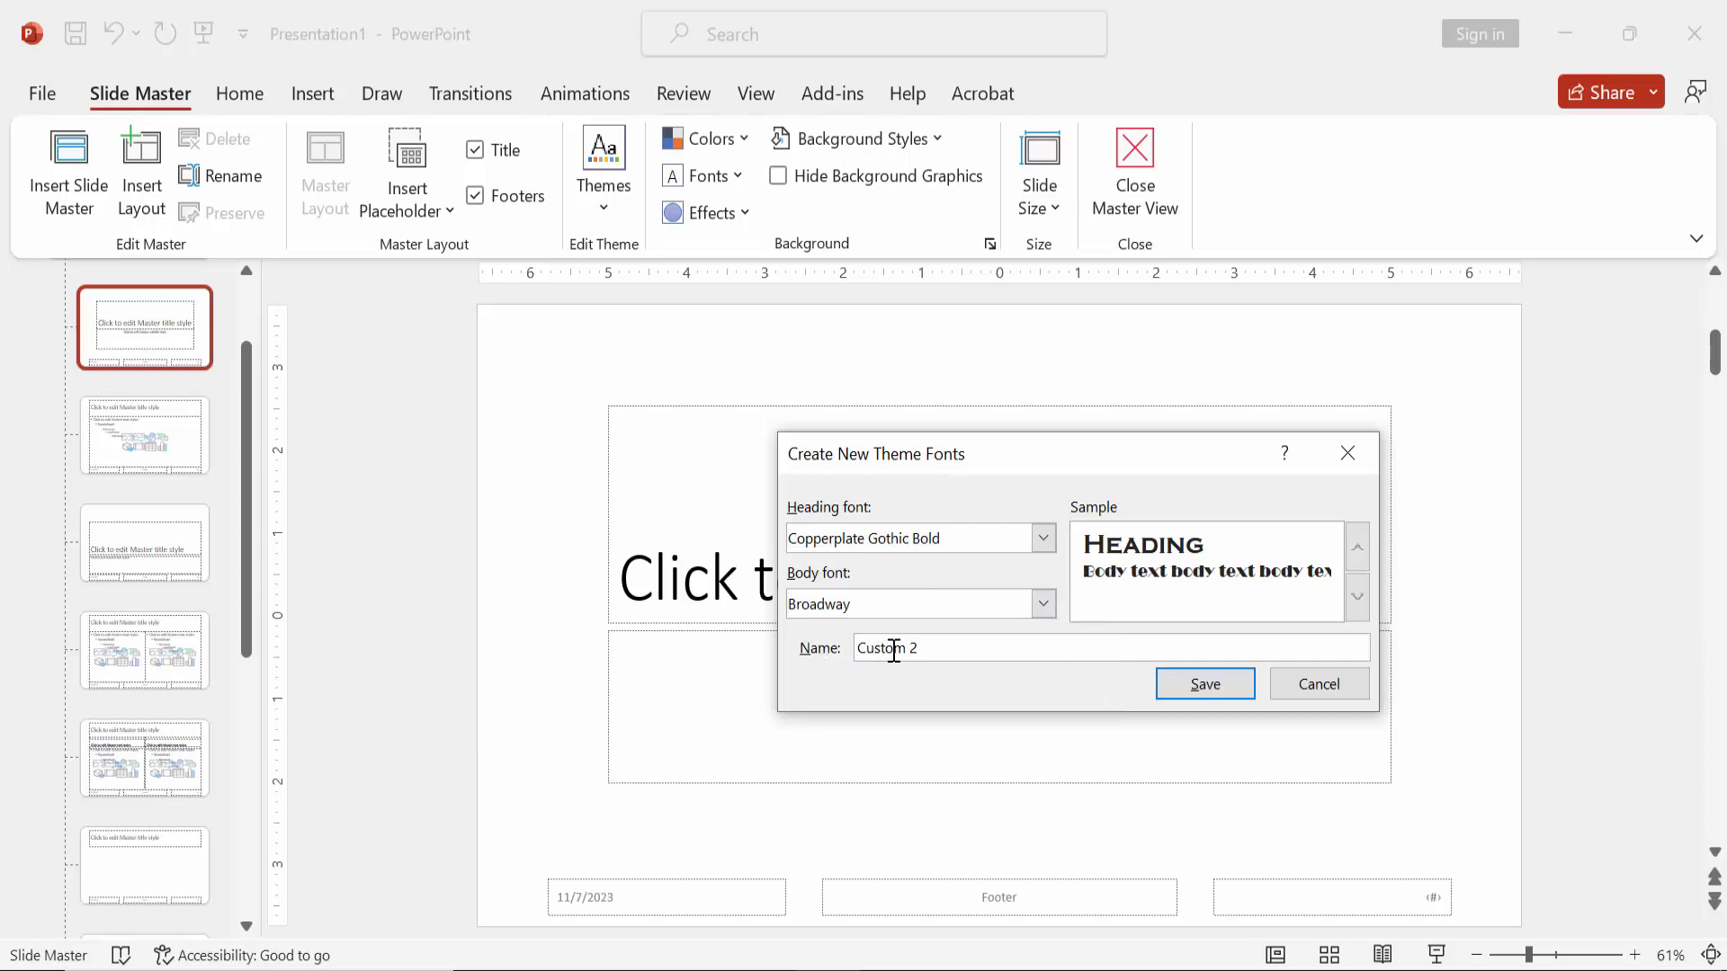
- Name the font set BACK-SPCACE and save it, applying it to the master
{"action": "left_click_drag", "start_coordinate": [930, 647], "coordinate": [826, 629]}
{"action": "type", "text": "BACK"}
{"action": "key", "text": "BackSpace"}
{"action": "type", "text": "ACE"}
{"action": "left_click", "coordinate": [1187, 683]}
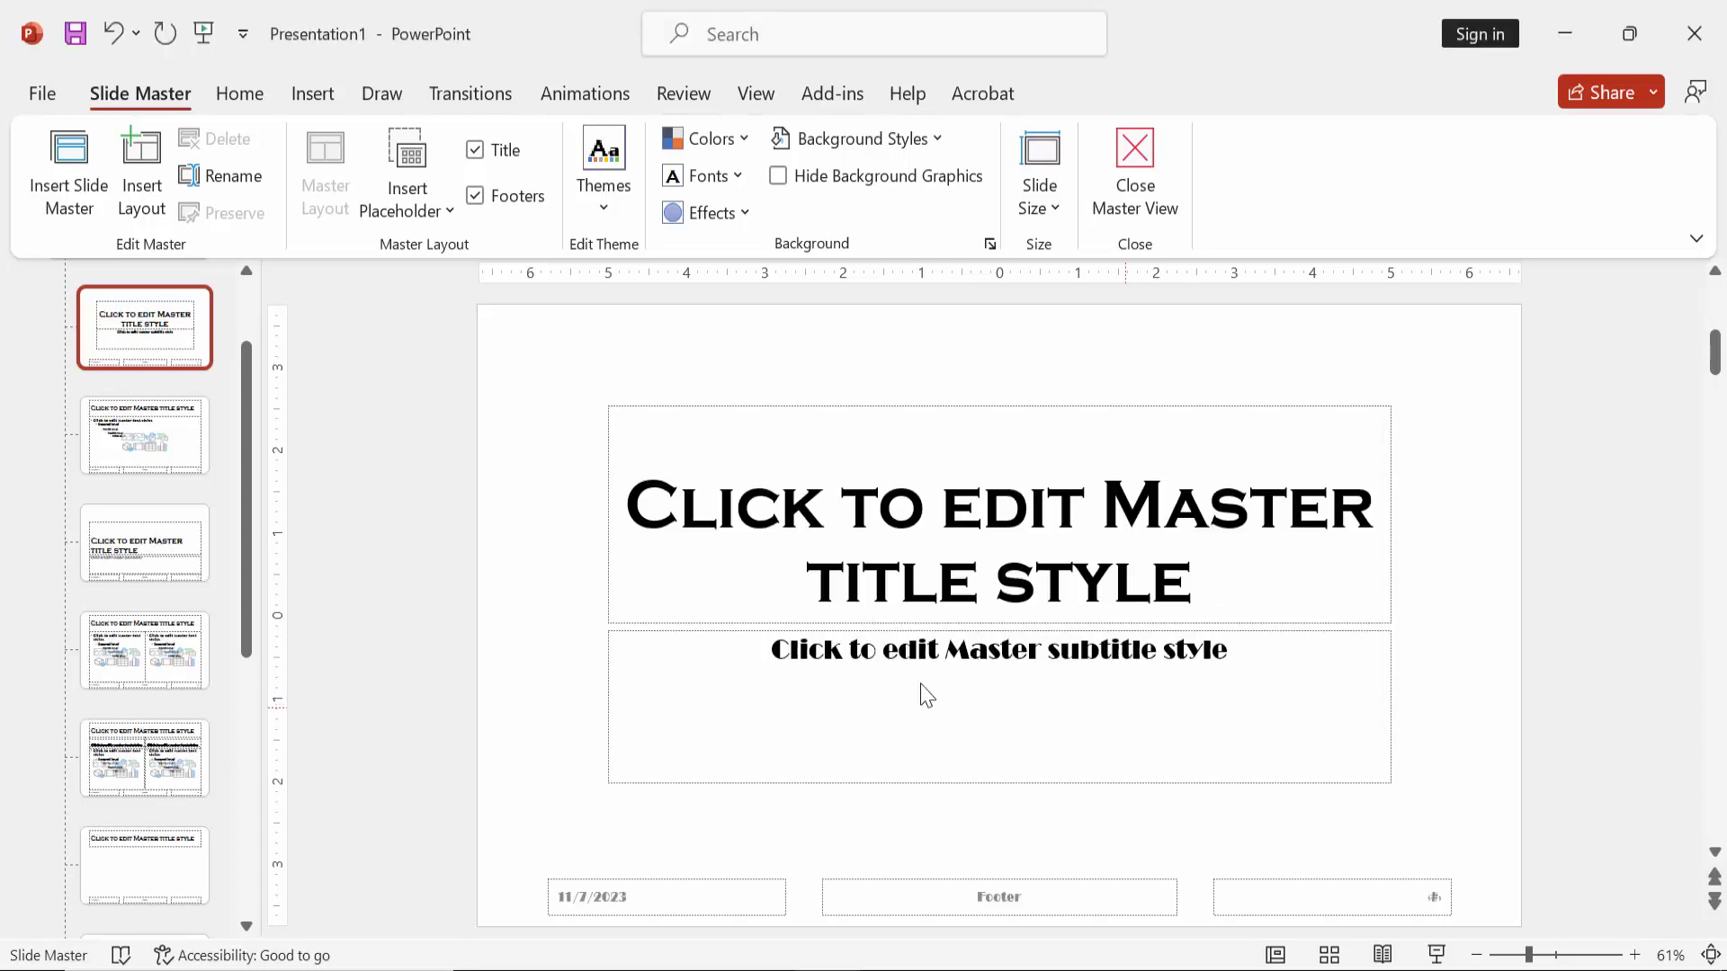
- Check the master title and subtitle placeholders, then close Master View
{"action": "left_click", "coordinate": [730, 507]}
{"action": "left_click", "coordinate": [966, 690]}
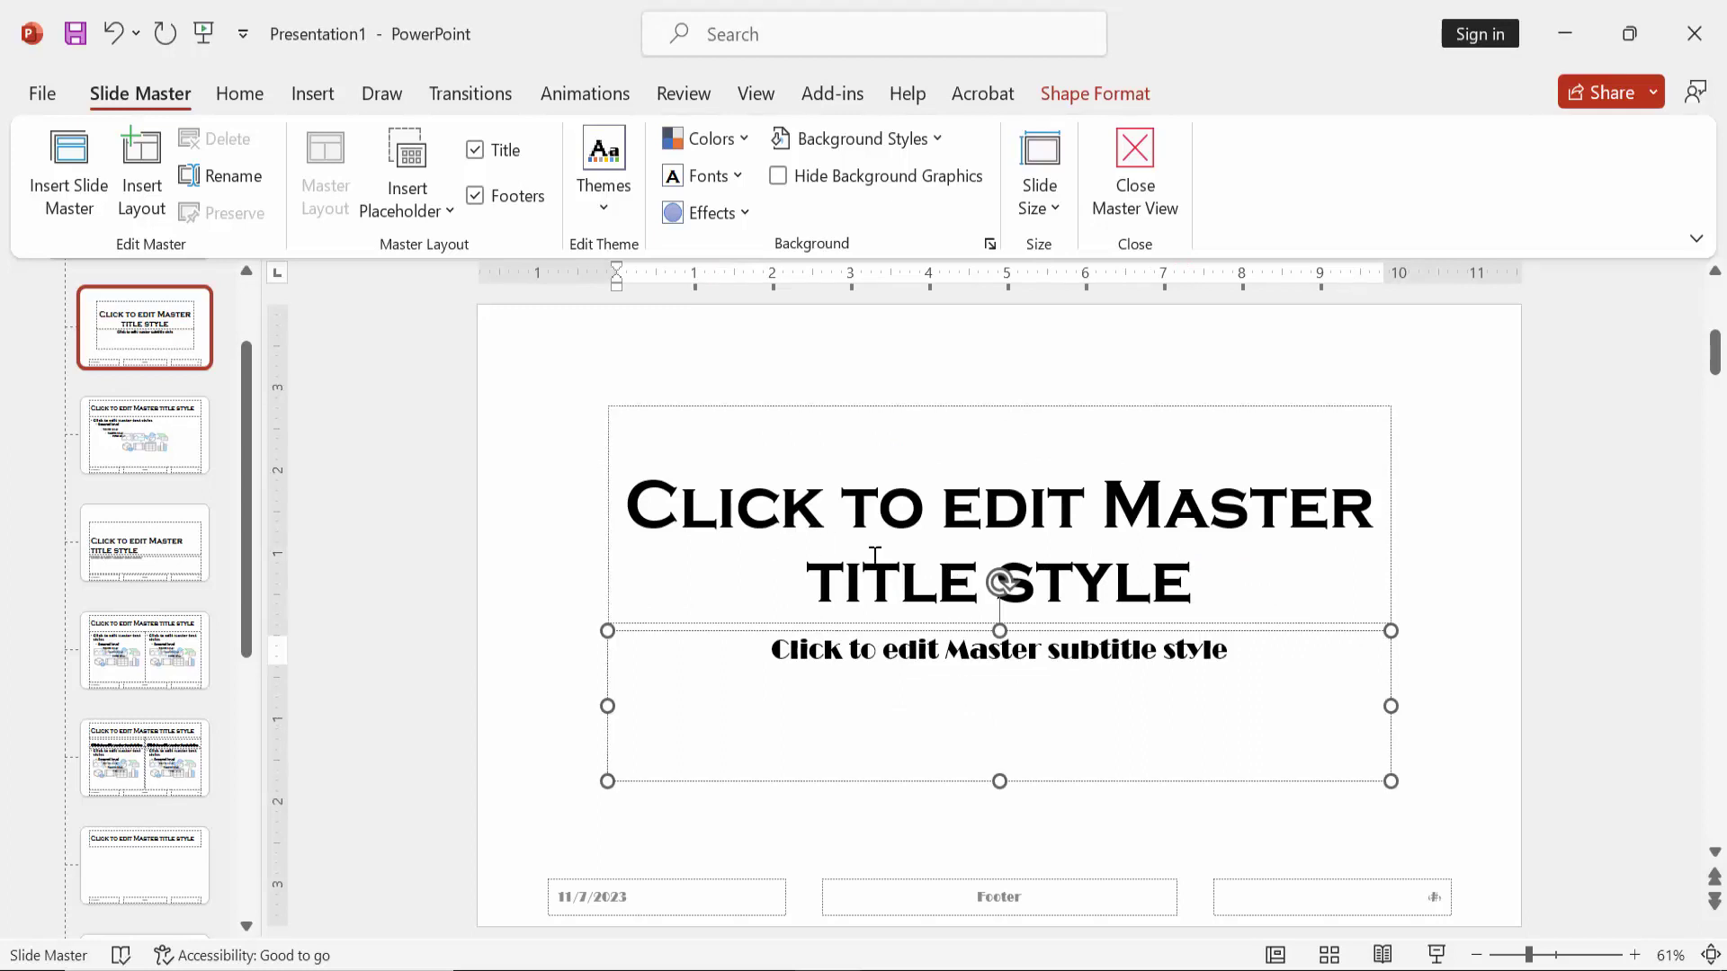
{"action": "left_click", "coordinate": [1131, 186]}
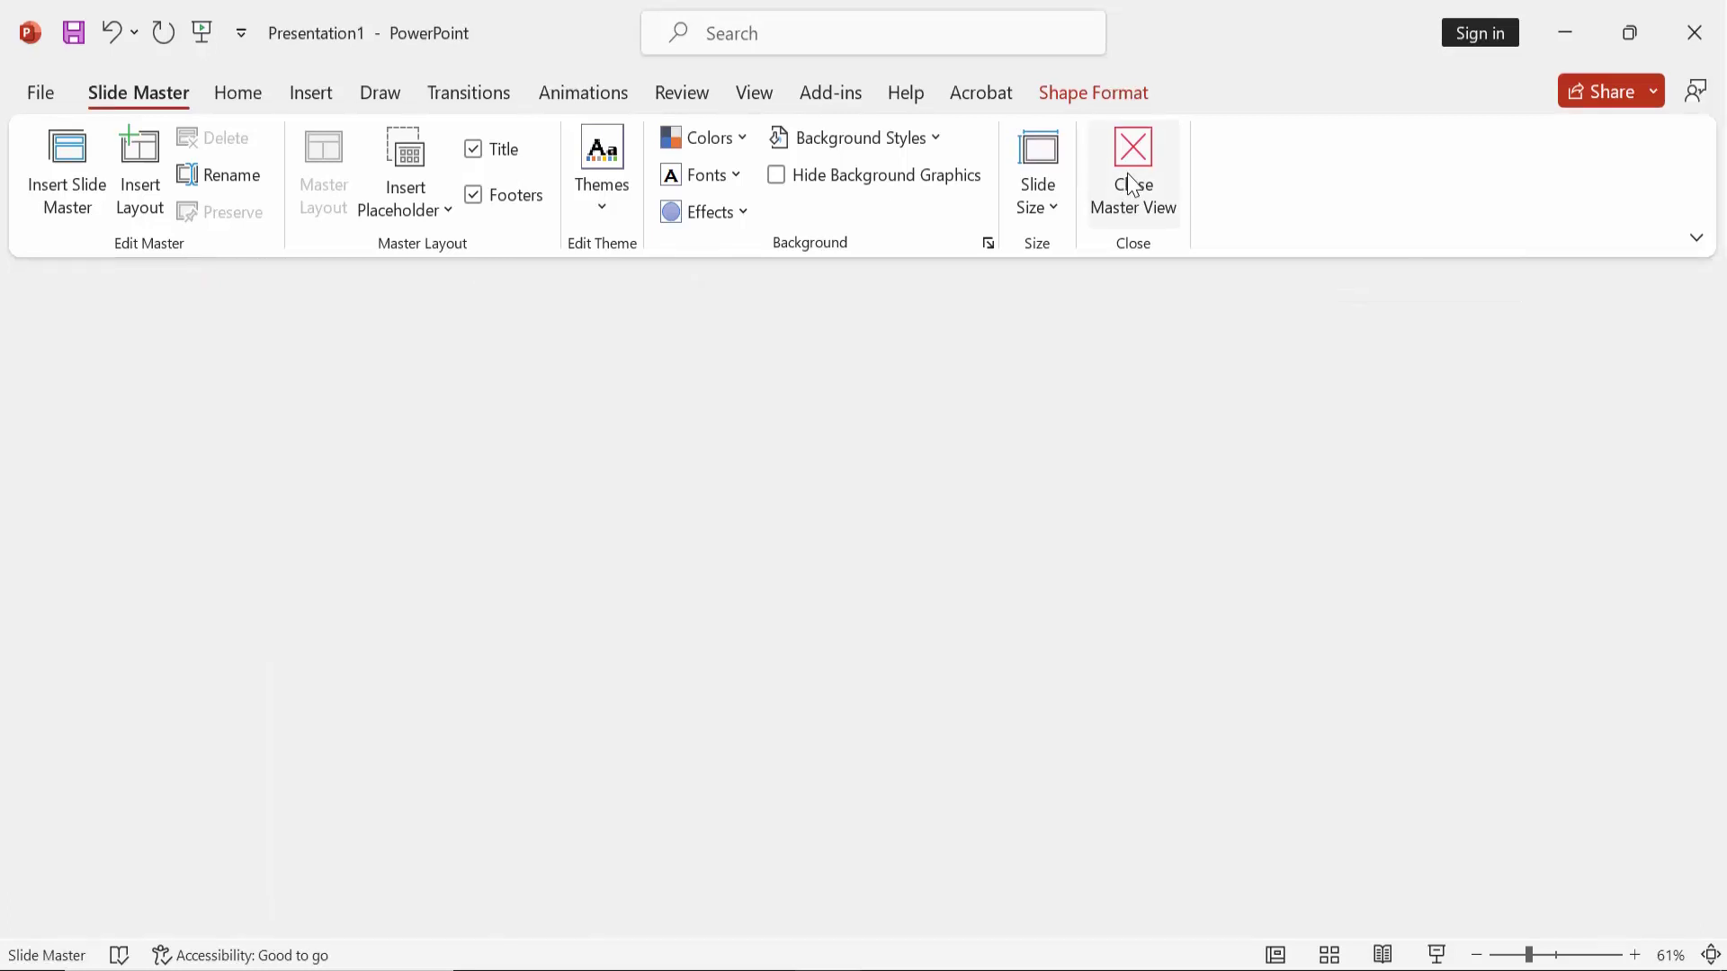
- Verify slide 1's fonts and add a new Title and Content slide
{"action": "left_click", "coordinate": [906, 577]}
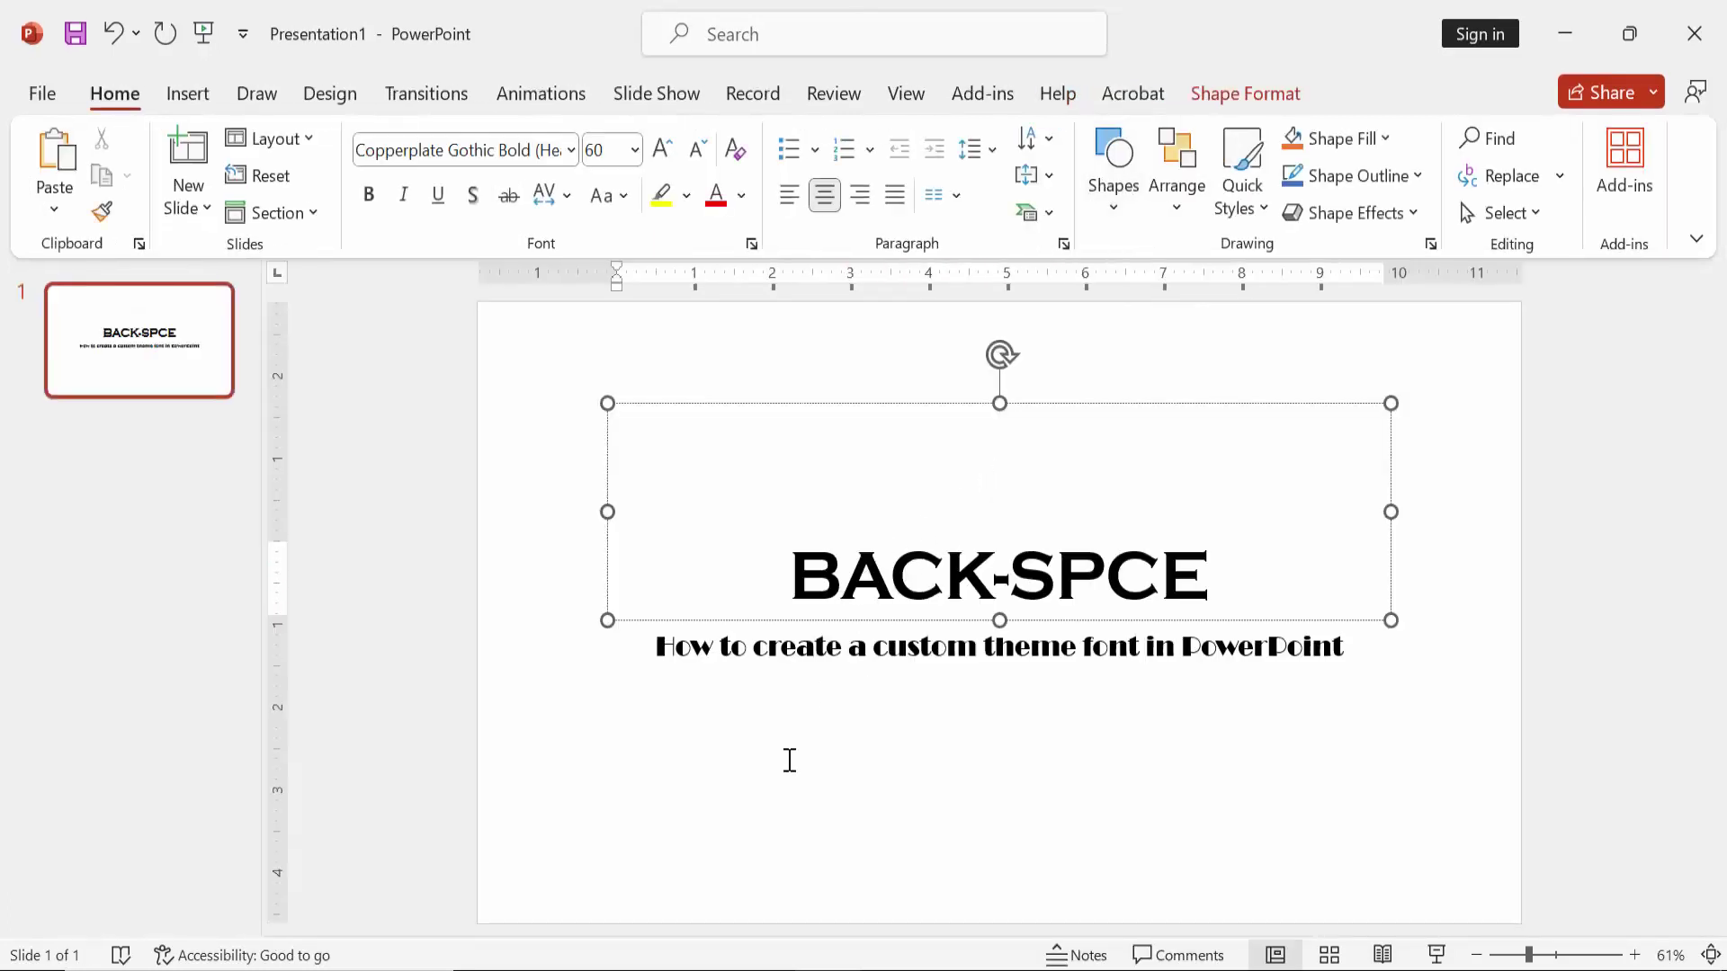
{"action": "left_click", "coordinate": [801, 723]}
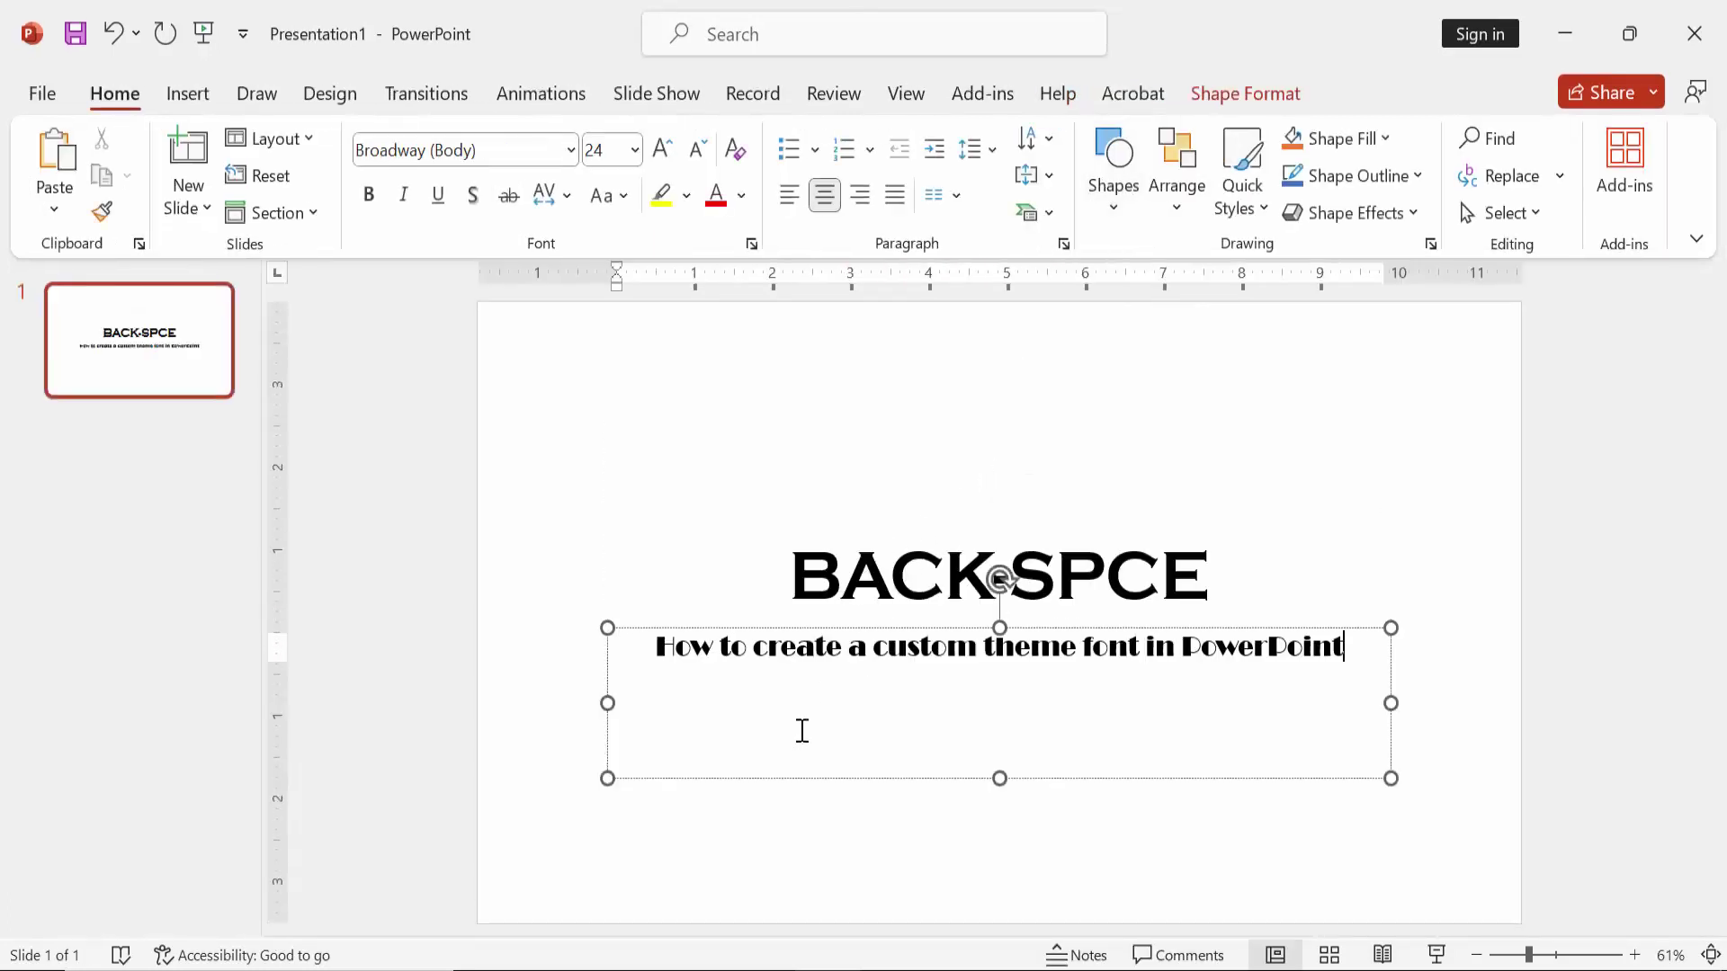
{"action": "left_click", "coordinate": [198, 210]}
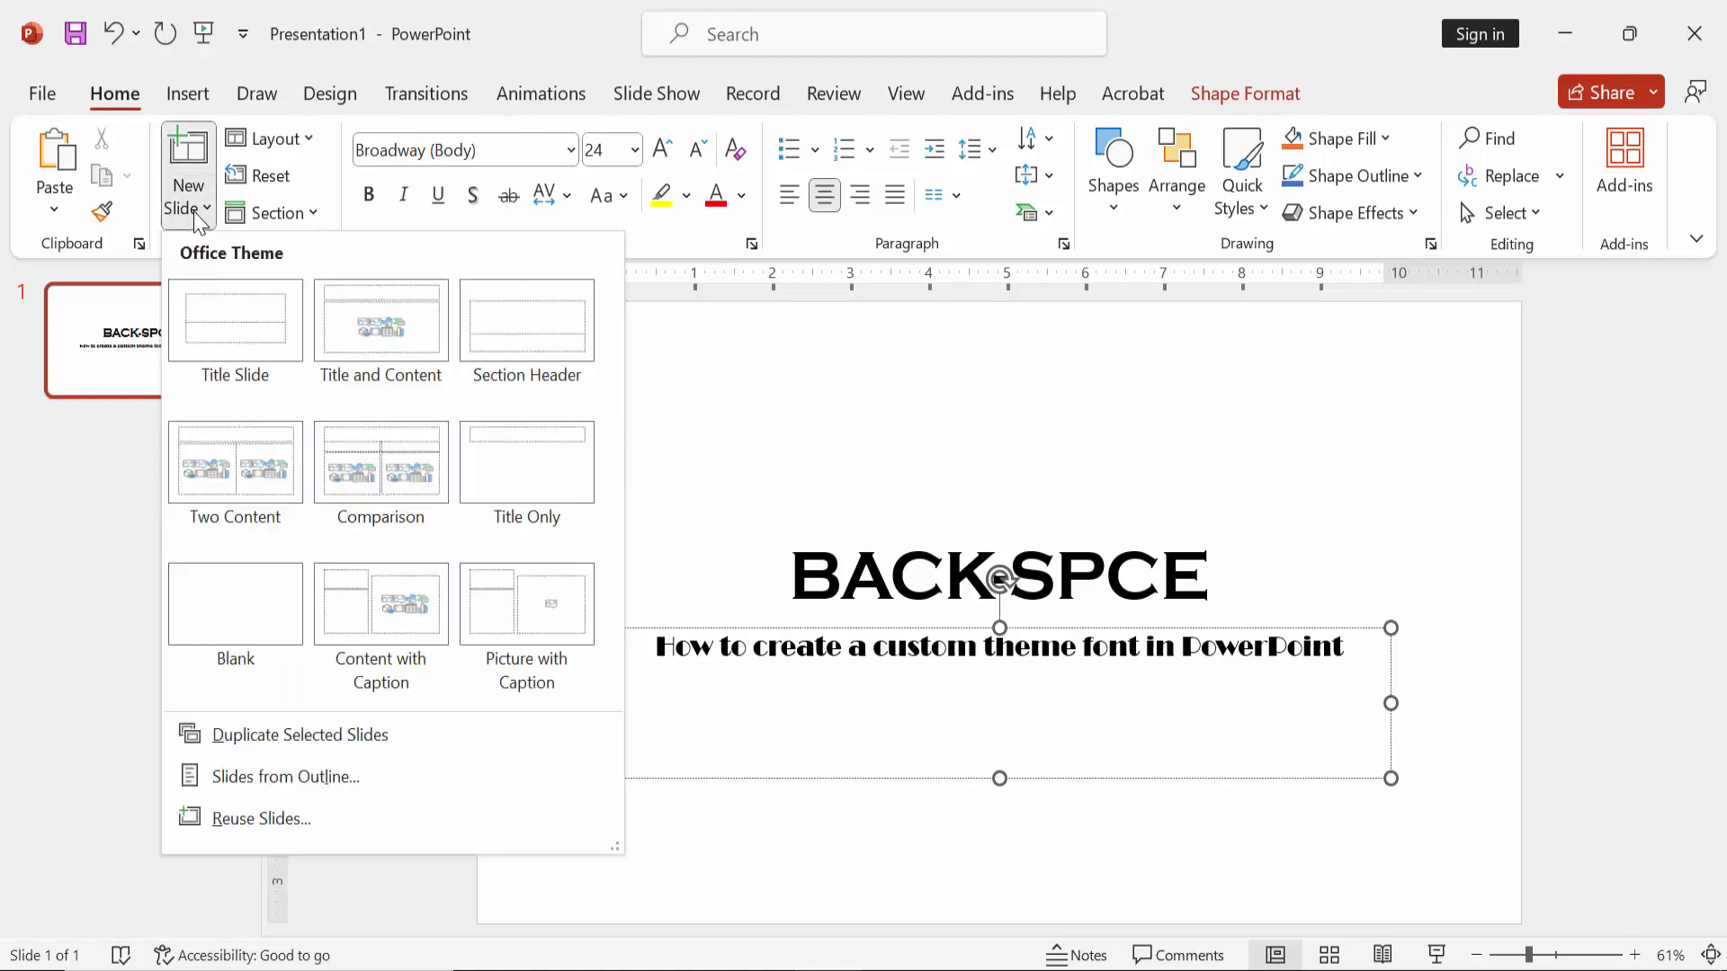
{"action": "left_click", "coordinate": [377, 334]}
- Check that slide 2's title and content placeholders use the new fonts
{"action": "left_click", "coordinate": [692, 394]}
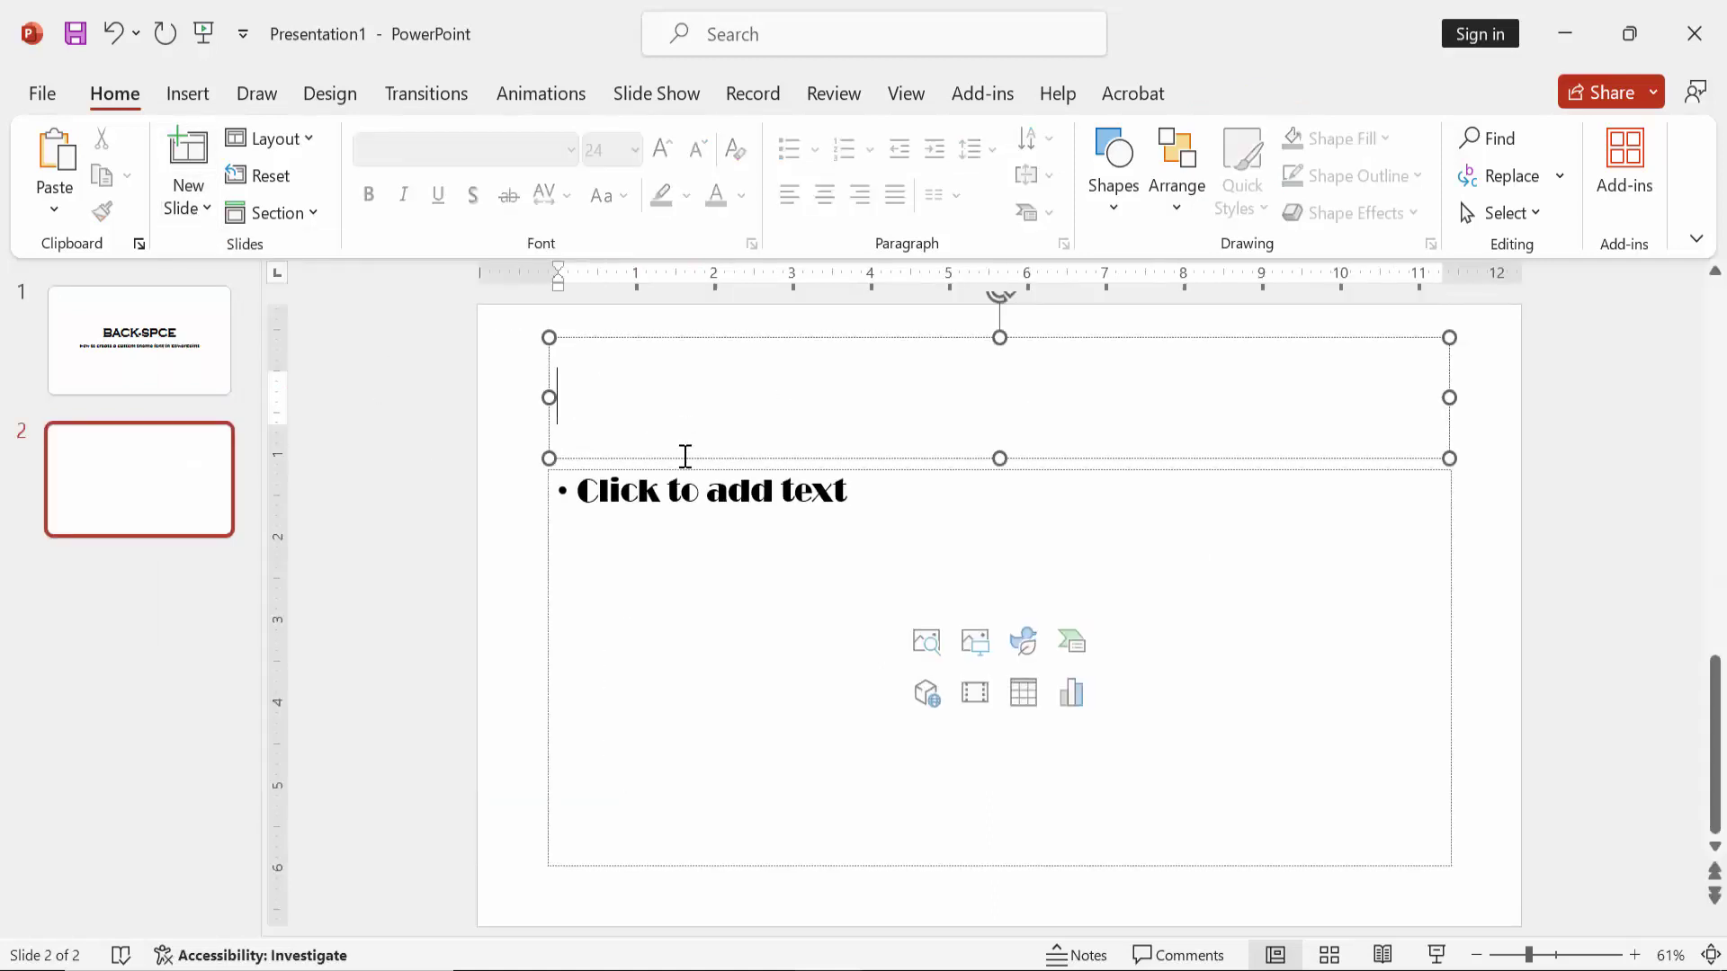
{"action": "left_click", "coordinate": [681, 517]}
{"action": "left_click", "coordinate": [356, 569]}
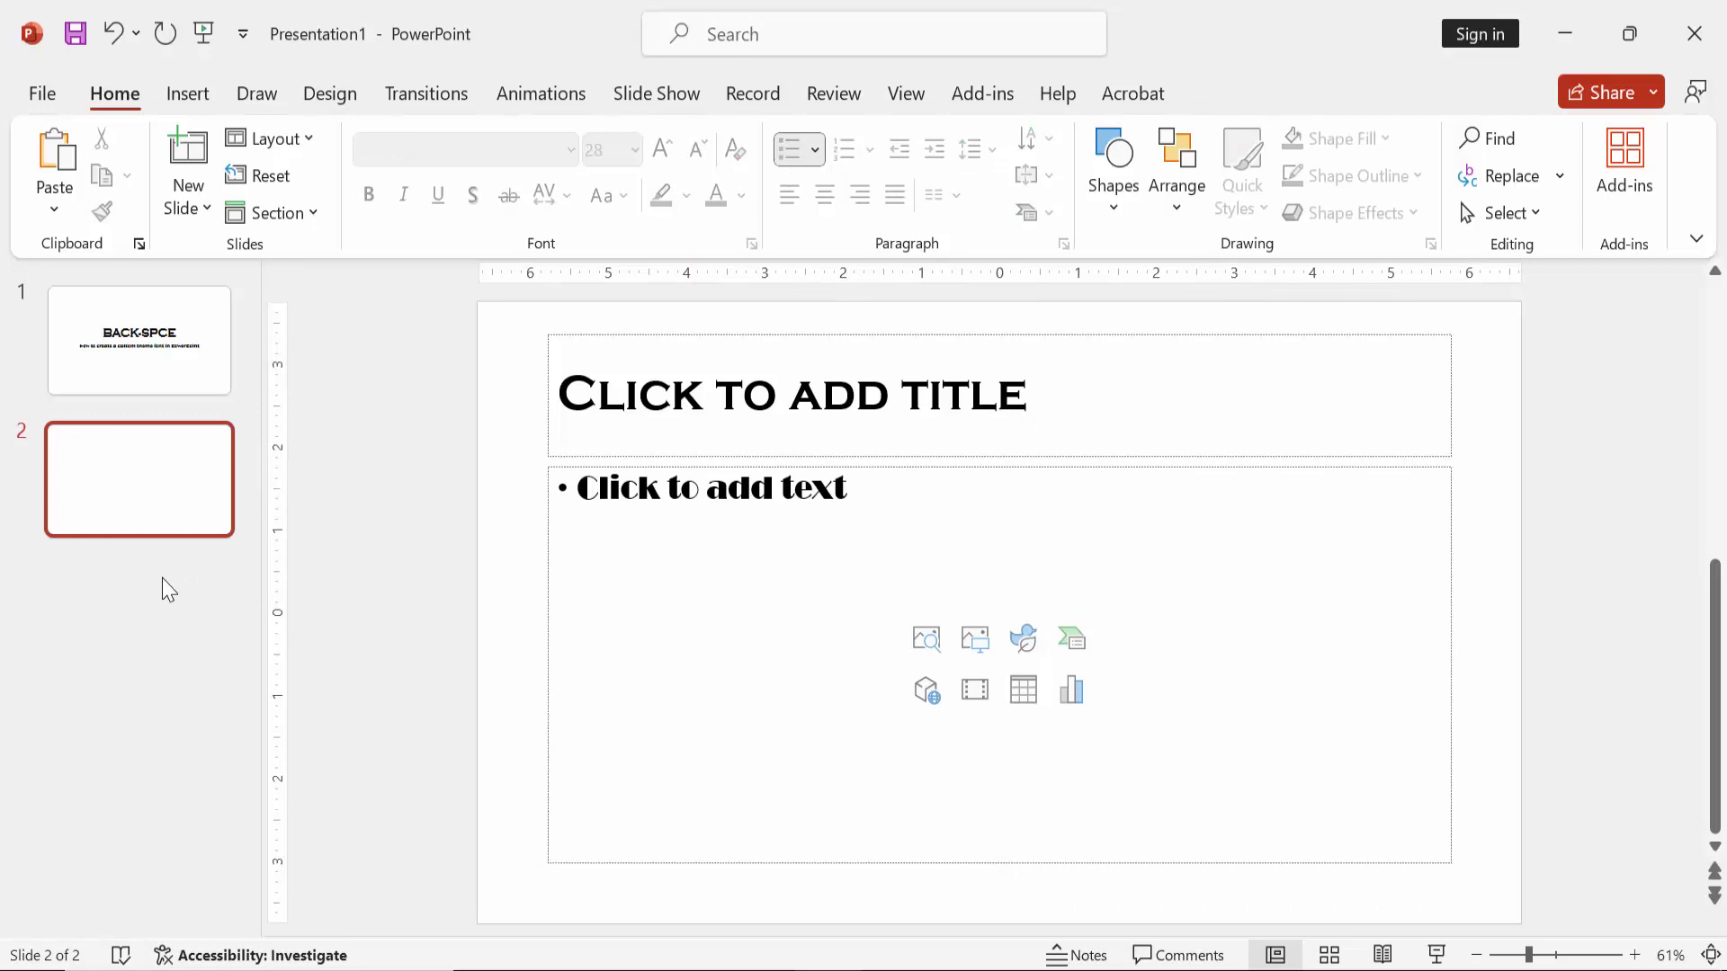